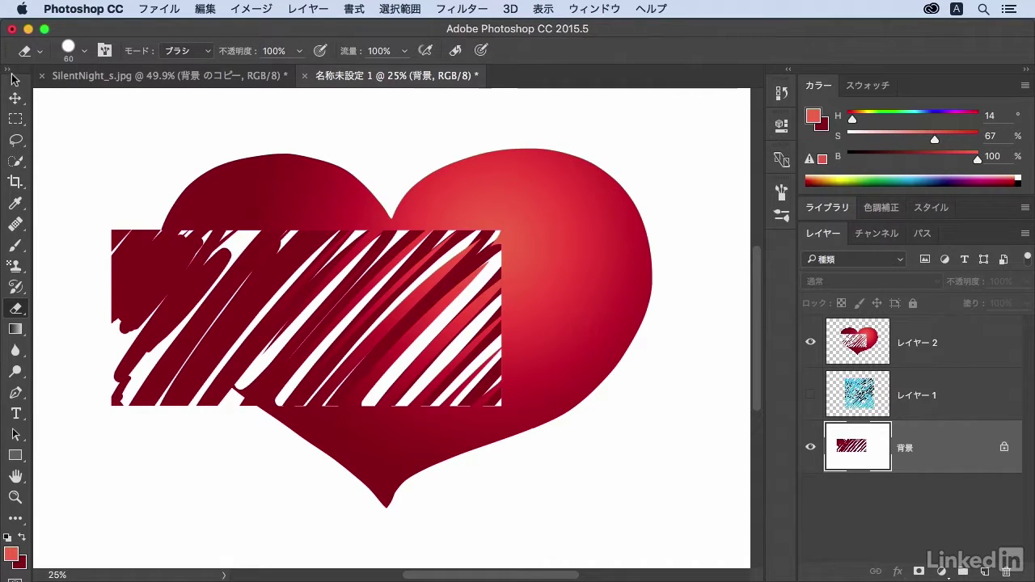
# - Switch the Tools panel from one column to a two-column layout
pyautogui.click(10, 71)
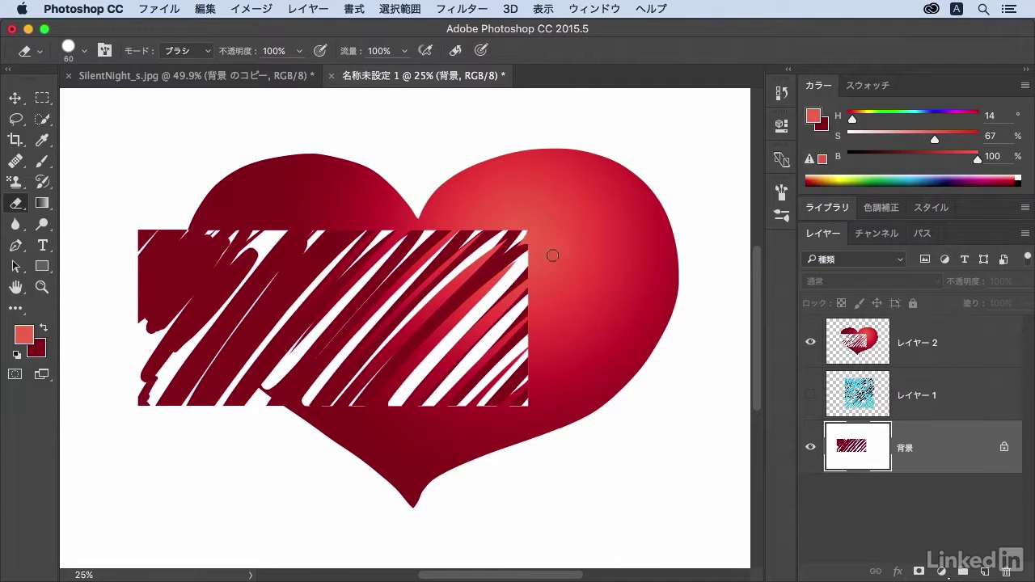
# - Draw a tall rectangular marquee selection over the heart's right lobe
pyautogui.click(42, 98)
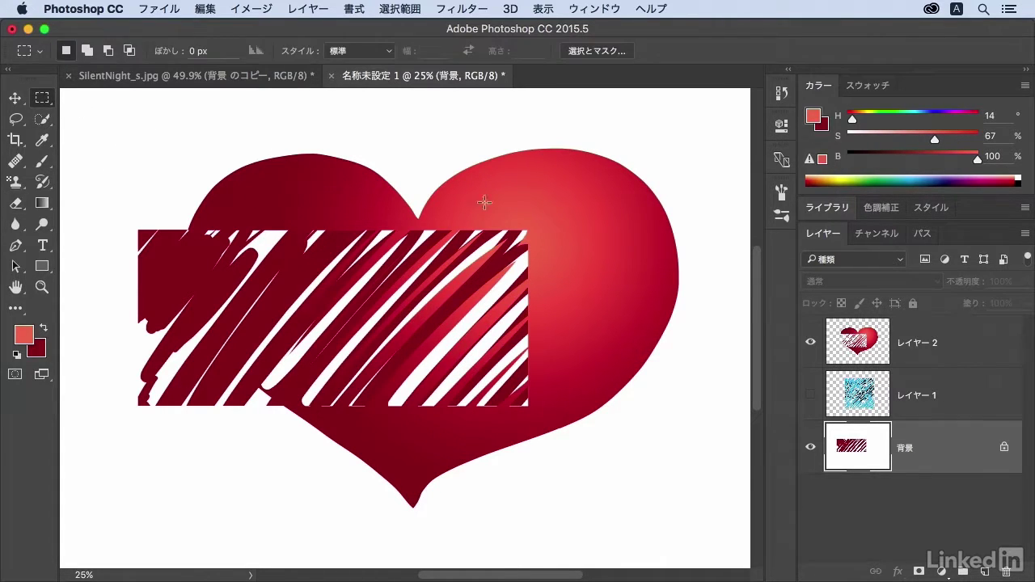
pyautogui.moveTo(540, 137)
pyautogui.mouseDown()
pyautogui.moveTo(639, 414)
pyautogui.moveTo(690, 439)
pyautogui.mouseUp()
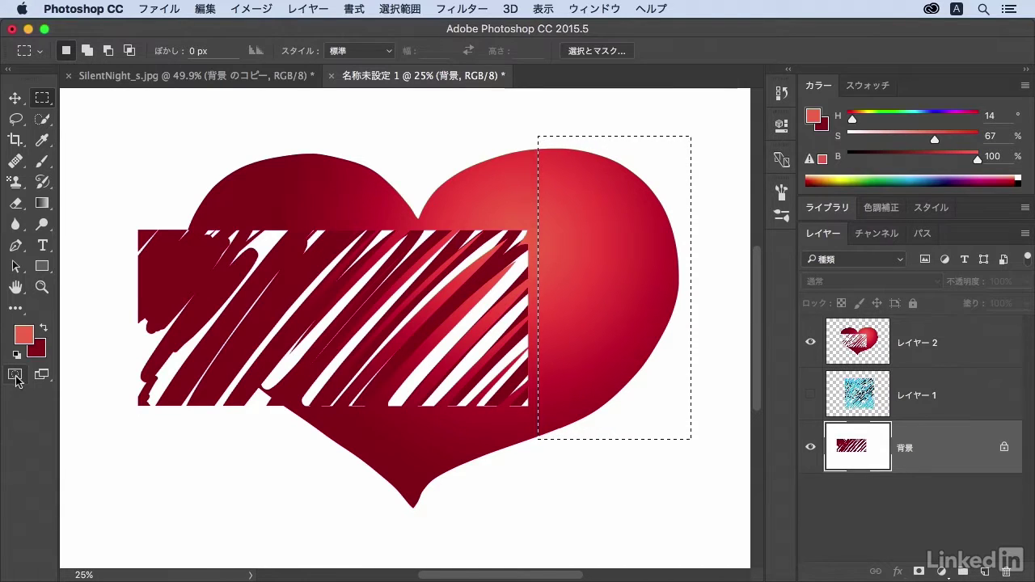
# - Enter Quick Mask mode and choose the Hard Round brush preset
pyautogui.click(15, 375)
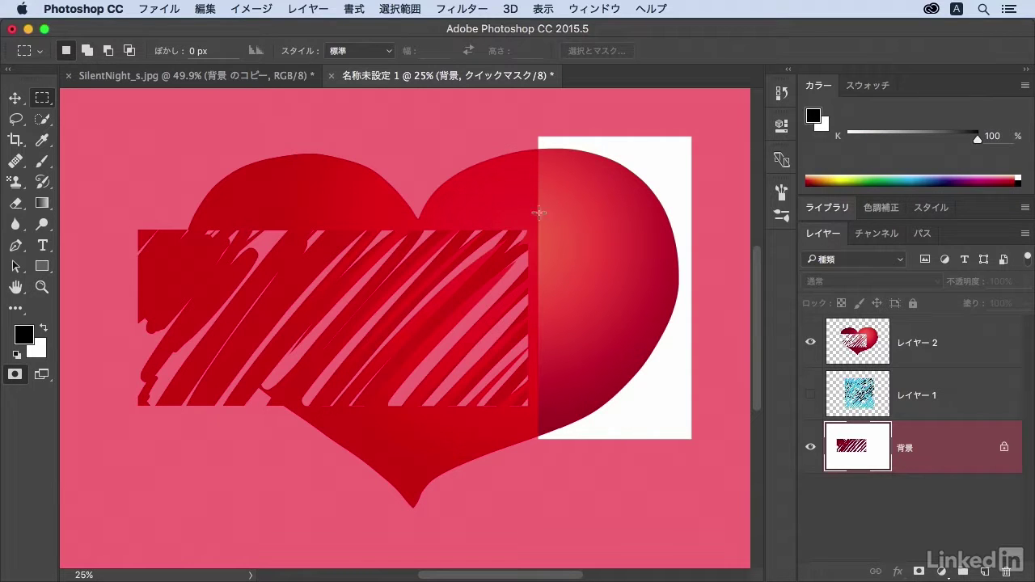
pyautogui.click(44, 163)
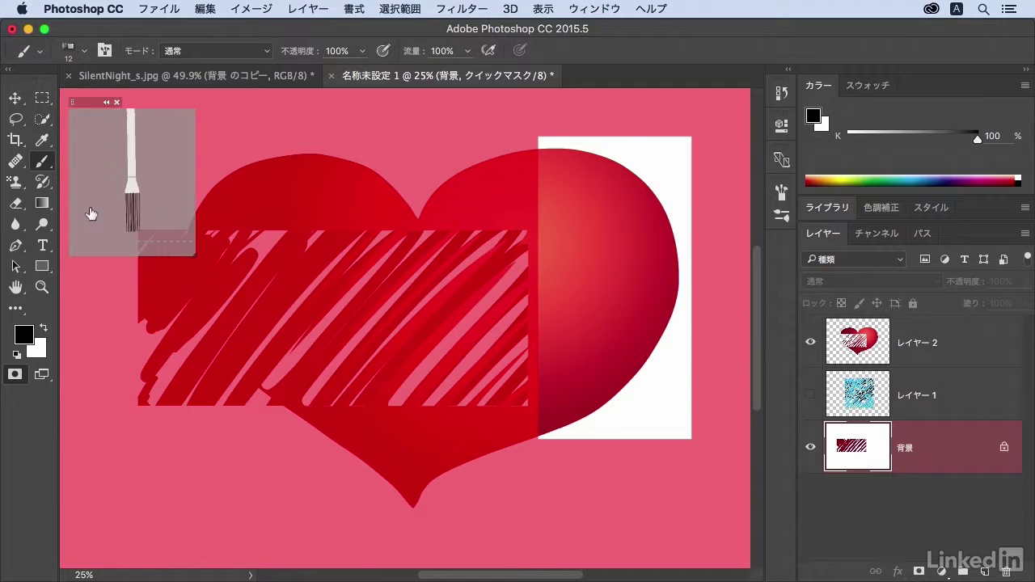
pyautogui.click(75, 55)
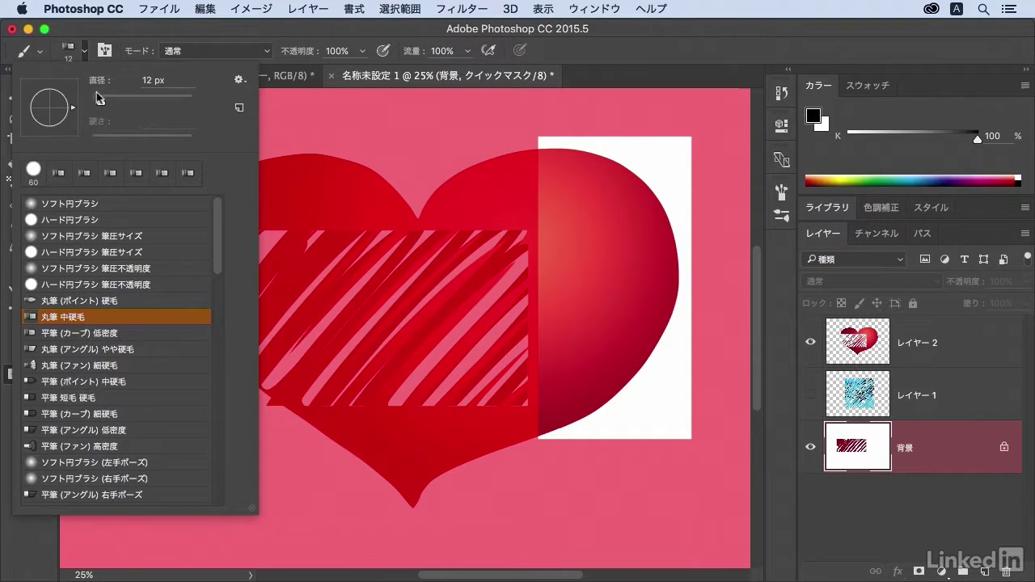
pyautogui.click(78, 222)
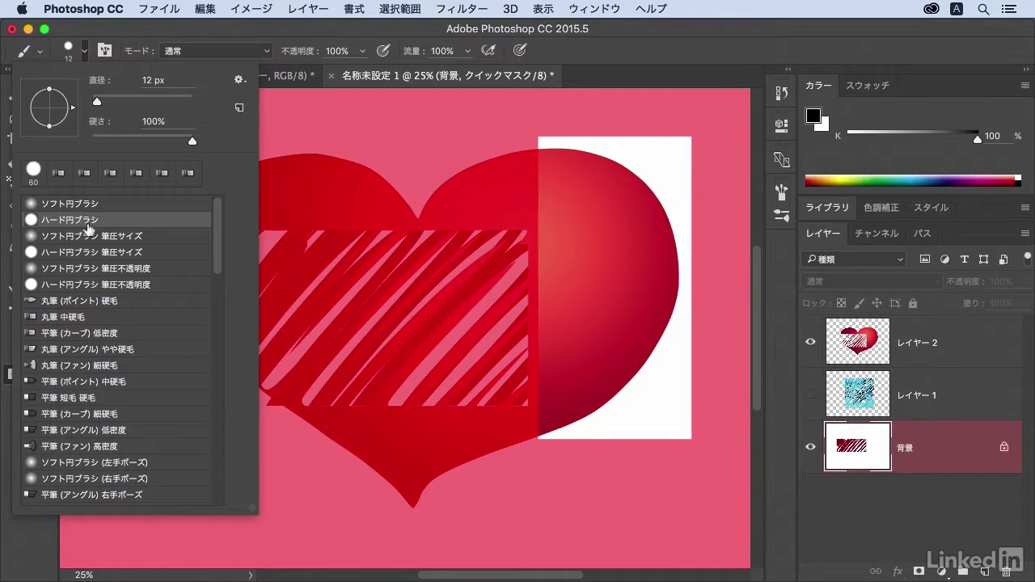
pyautogui.click(378, 141)
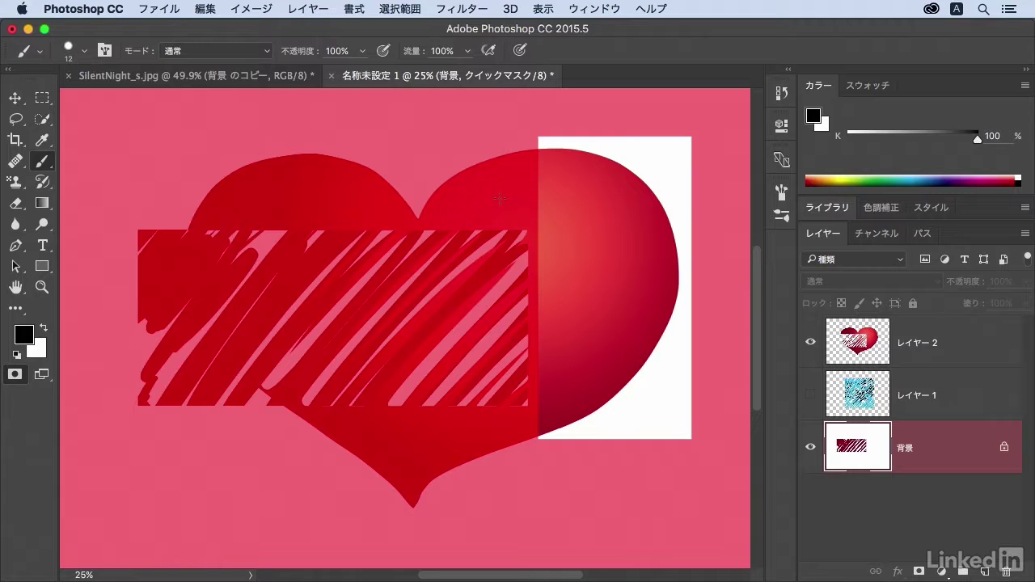
# - Increase the brush size to 70 px
pyautogui.click(84, 50)
pyautogui.moveTo(101, 105); pyautogui.dragTo(126, 104)
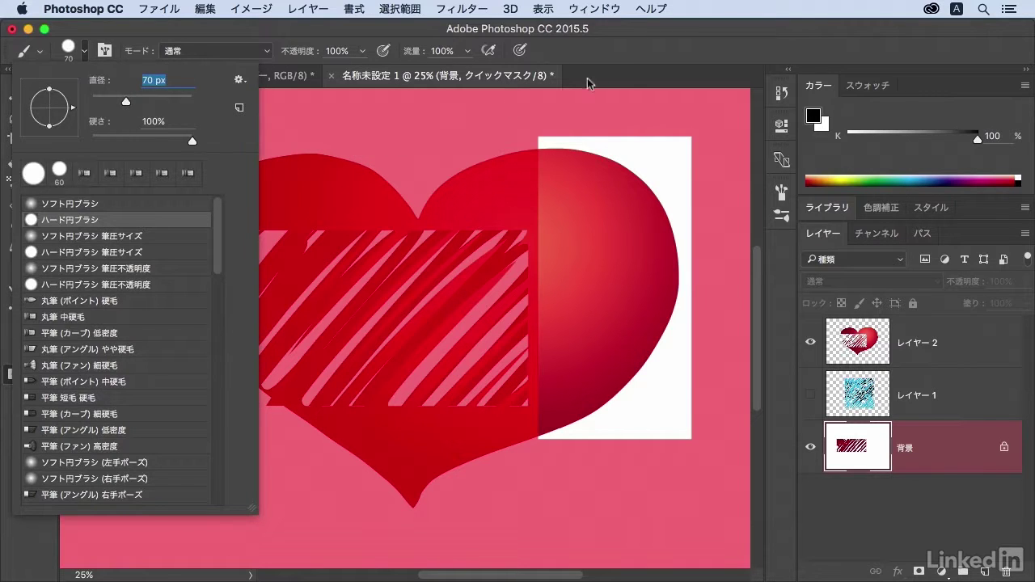
pyautogui.click(608, 64)
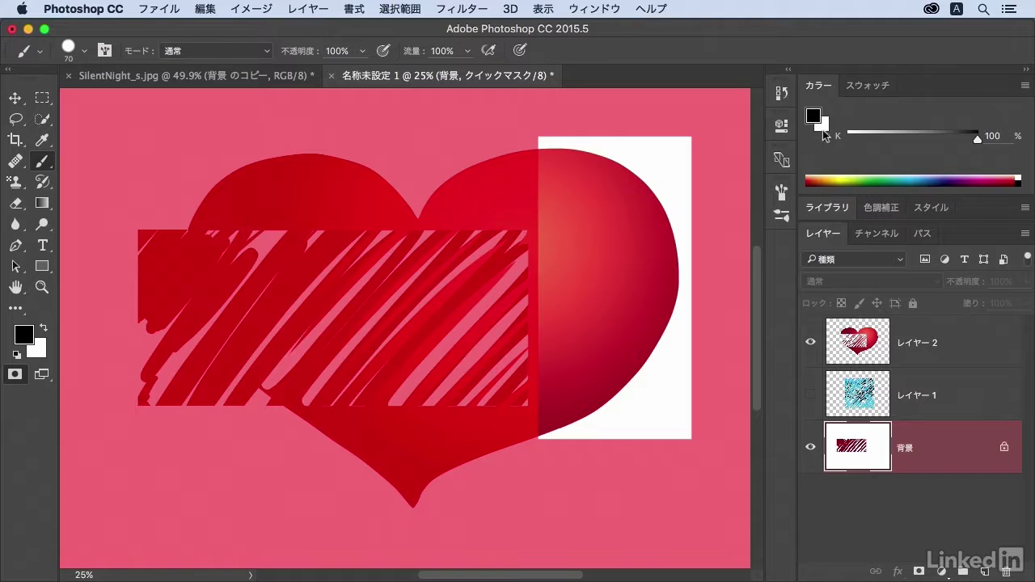
# - Paint three black arcs in the right rectangle, then a white (K 0%) dab on the upper-left lobe
pyautogui.click(916, 139)
pyautogui.moveTo(919, 142); pyautogui.dragTo(983, 142)
pyautogui.moveTo(529, 169)
pyautogui.mouseDown()
pyautogui.moveTo(630, 218)
pyautogui.moveTo(640, 246)
pyautogui.mouseUp()
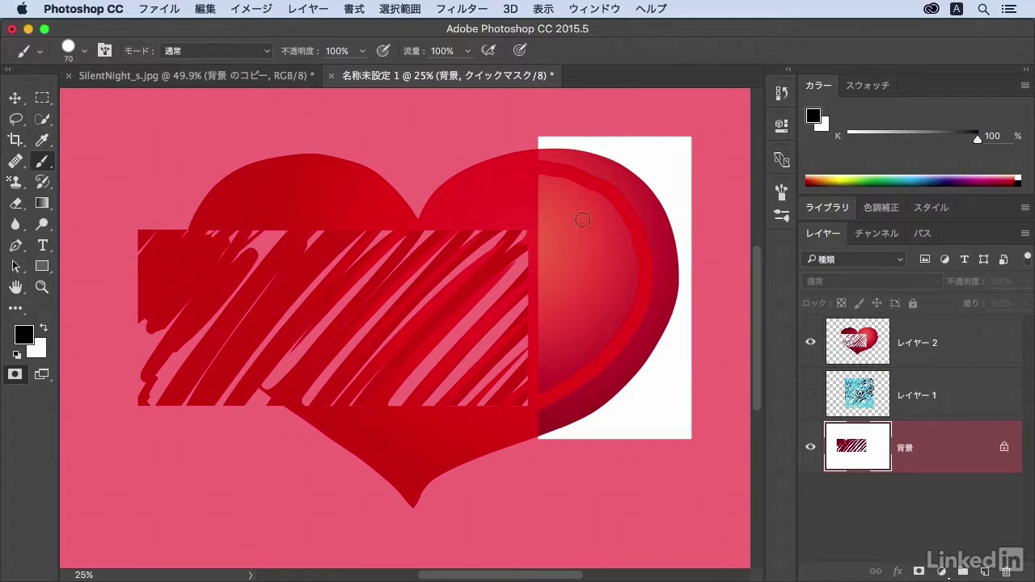
pyautogui.moveTo(540, 197)
pyautogui.mouseDown()
pyautogui.moveTo(568, 202)
pyautogui.moveTo(604, 244)
pyautogui.moveTo(610, 295)
pyautogui.moveTo(546, 363)
pyautogui.mouseUp()
pyautogui.moveTo(538, 226)
pyautogui.mouseDown()
pyautogui.moveTo(562, 242)
pyautogui.moveTo(570, 283)
pyautogui.moveTo(535, 321)
pyautogui.mouseUp()
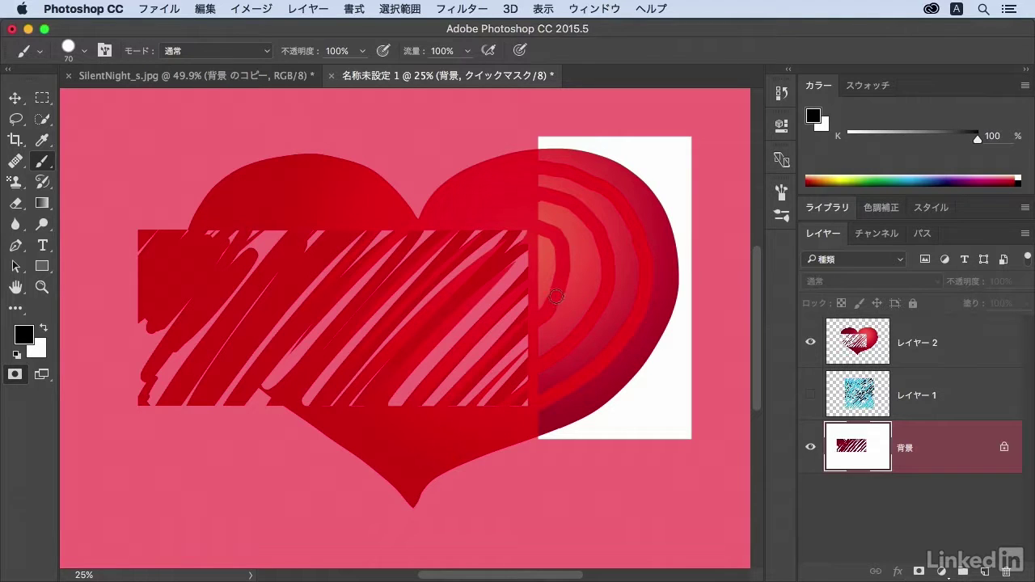
pyautogui.click(838, 138)
pyautogui.moveTo(312, 215)
pyautogui.mouseDown()
pyautogui.moveTo(294, 213)
pyautogui.moveTo(295, 183)
pyautogui.moveTo(304, 213)
pyautogui.moveTo(296, 181)
pyautogui.moveTo(310, 210)
pyautogui.mouseUp()
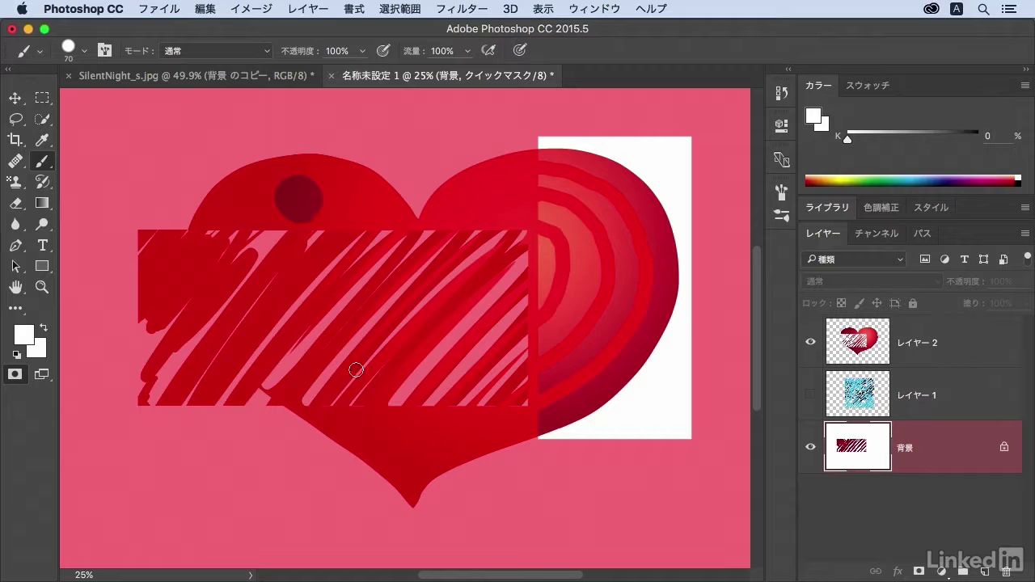
# - Exit Quick Mask, hide Layer 2, and brush the rectangle selection yellow at hue 49
pyautogui.click(14, 375)
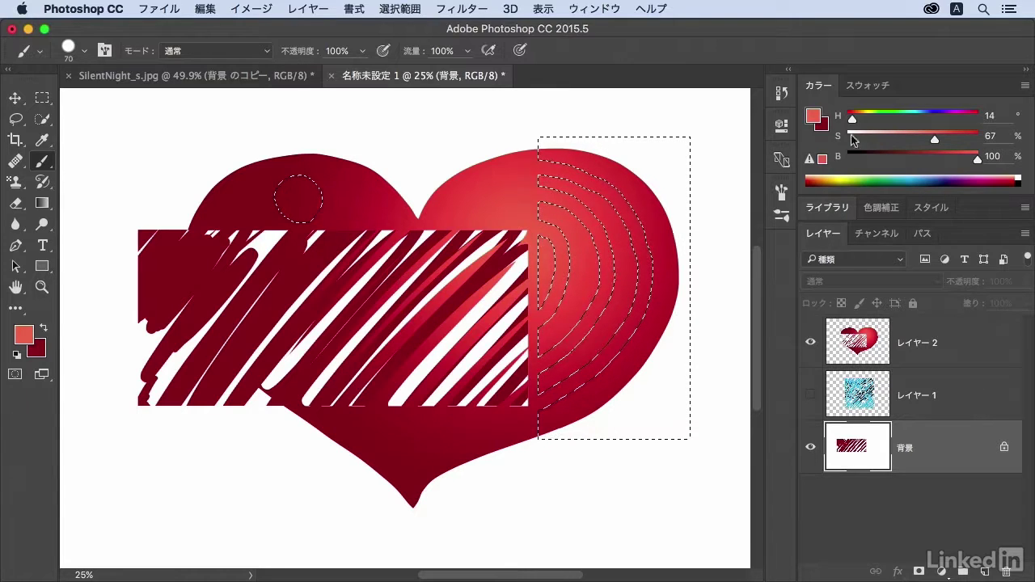
pyautogui.moveTo(853, 122); pyautogui.dragTo(866, 119)
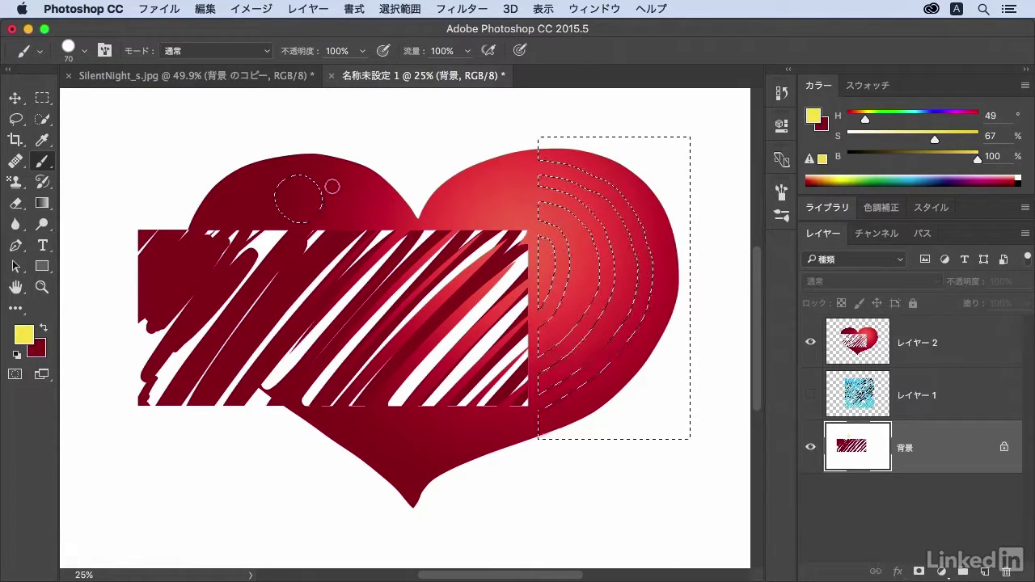
pyautogui.click(811, 344)
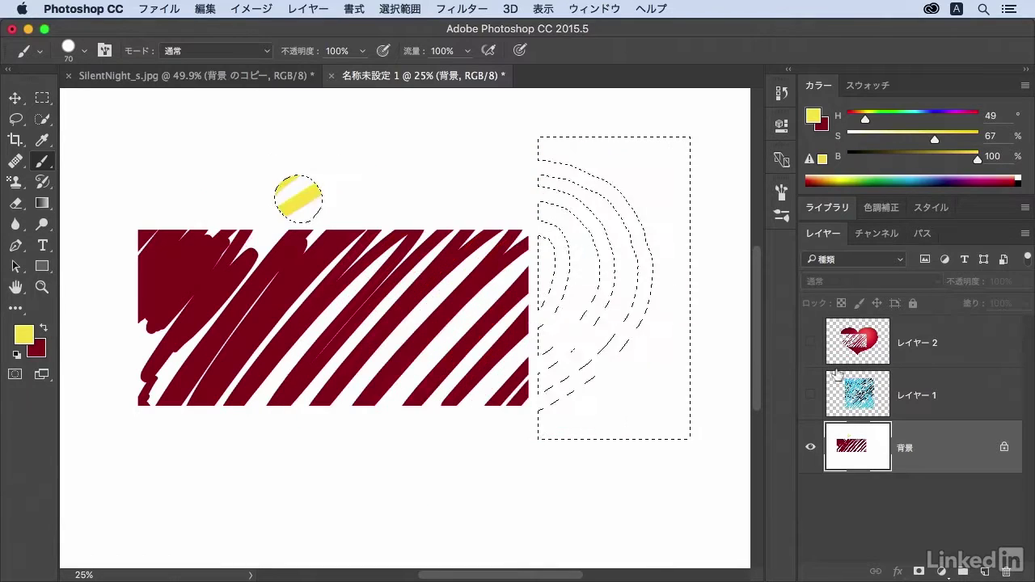
pyautogui.moveTo(558, 185)
pyautogui.mouseDown()
pyautogui.moveTo(685, 164)
pyautogui.moveTo(621, 121)
pyautogui.moveTo(652, 150)
pyautogui.moveTo(550, 238)
pyautogui.mouseUp()
pyautogui.moveTo(514, 278); pyautogui.dragTo(459, 362)
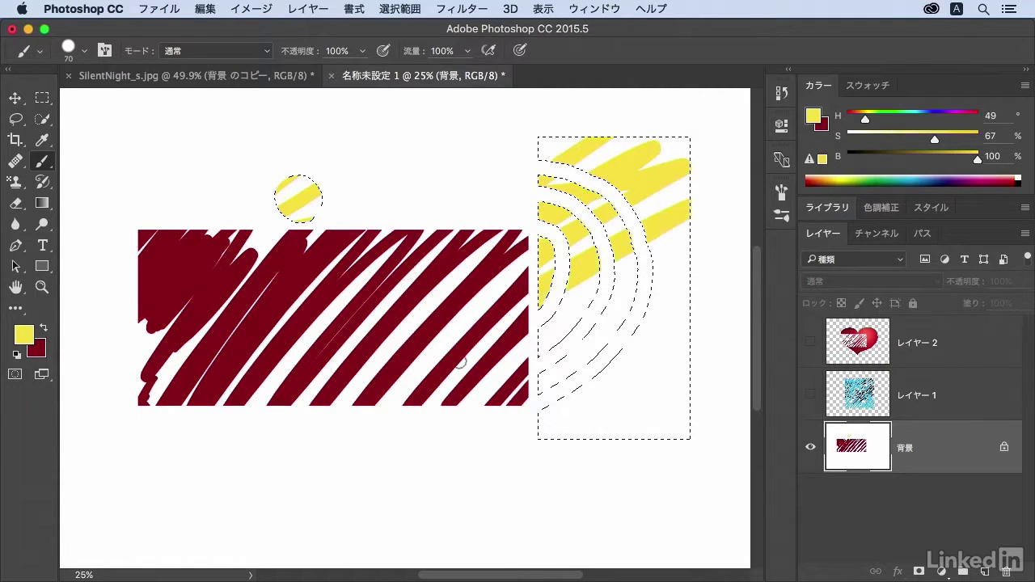
pyautogui.moveTo(700, 296)
pyautogui.mouseDown()
pyautogui.moveTo(590, 369)
pyautogui.moveTo(670, 393)
pyautogui.moveTo(587, 466)
pyautogui.moveTo(534, 431)
pyautogui.moveTo(675, 269)
pyautogui.mouseUp()
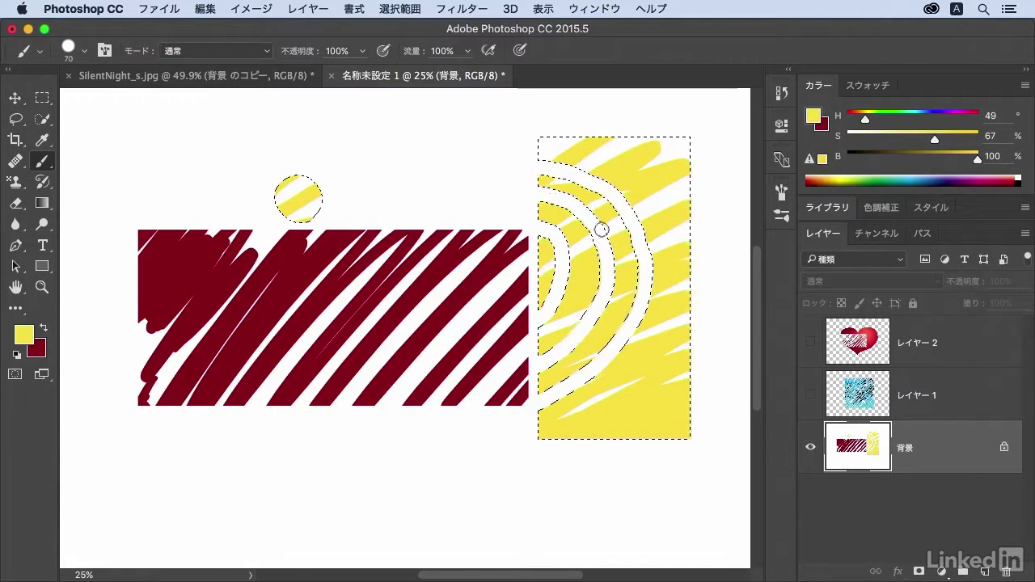
pyautogui.moveTo(490, 364)
pyautogui.mouseDown()
pyautogui.moveTo(693, 181)
pyautogui.moveTo(698, 137)
pyautogui.moveTo(598, 116)
pyautogui.mouseUp()
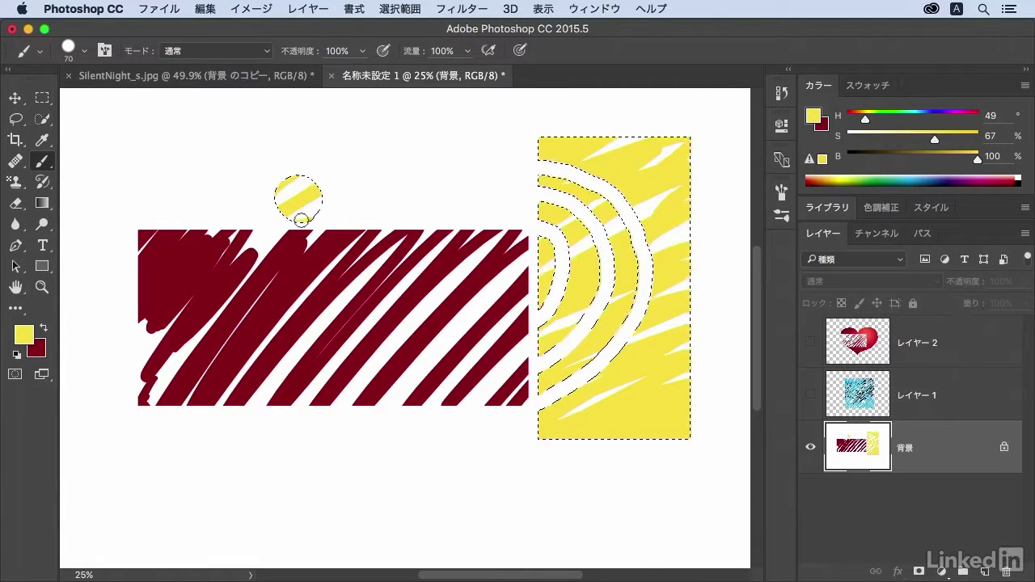
# - Paint the small circle orange (hue 29) and the inner arc red-orange (hue 20)
pyautogui.moveTo(292, 186); pyautogui.dragTo(310, 221)
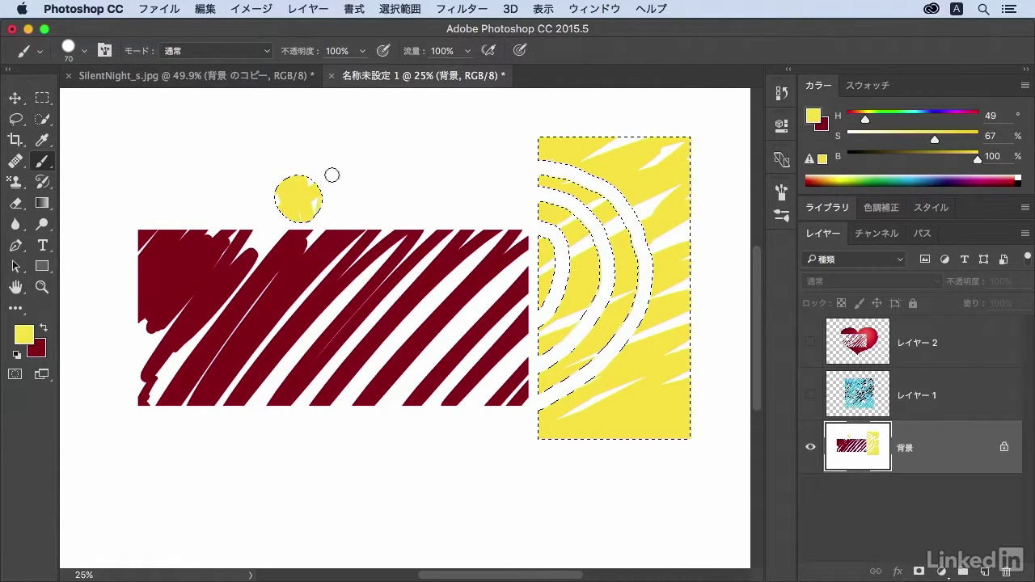
pyautogui.moveTo(864, 119); pyautogui.dragTo(857, 119)
pyautogui.moveTo(278, 171)
pyautogui.mouseDown()
pyautogui.moveTo(266, 208)
pyautogui.moveTo(311, 211)
pyautogui.mouseUp()
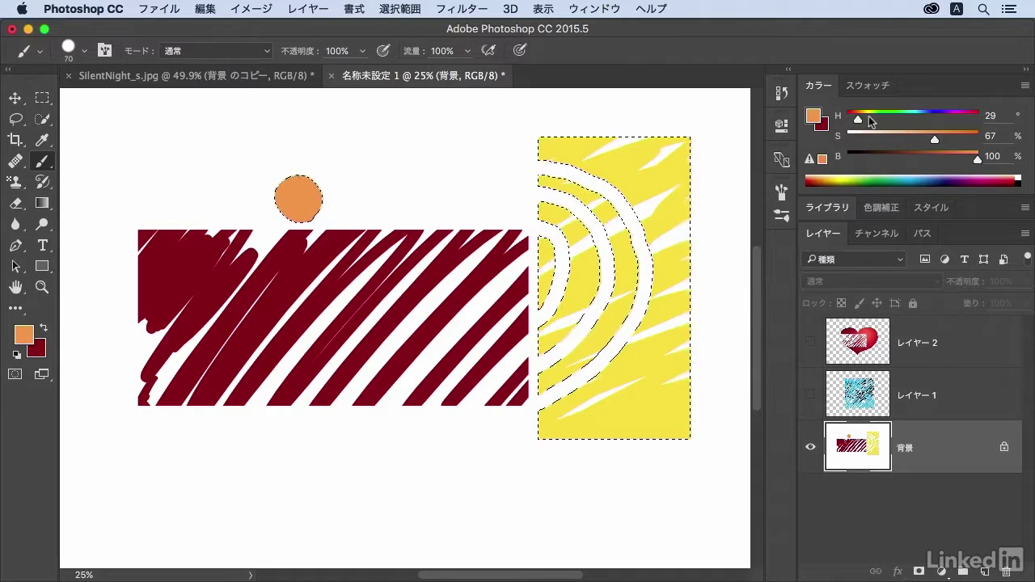
pyautogui.moveTo(858, 120); pyautogui.dragTo(854, 120)
pyautogui.moveTo(546, 239); pyautogui.dragTo(537, 283)
pyautogui.moveTo(548, 246); pyautogui.dragTo(534, 300)
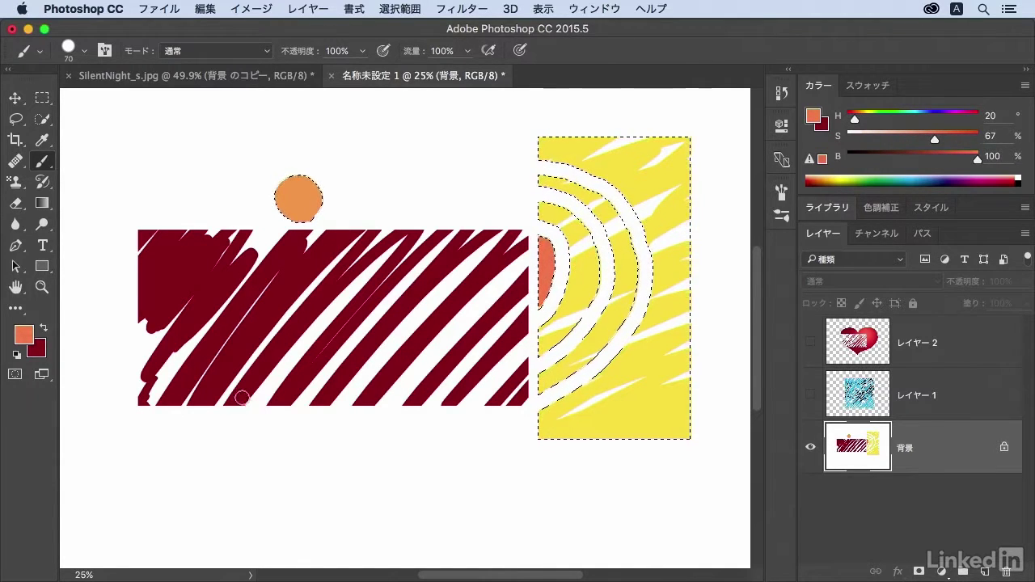
# - Re-enter Quick Mask and paint a 50% grey dab right of the orange circle
pyautogui.click(14, 373)
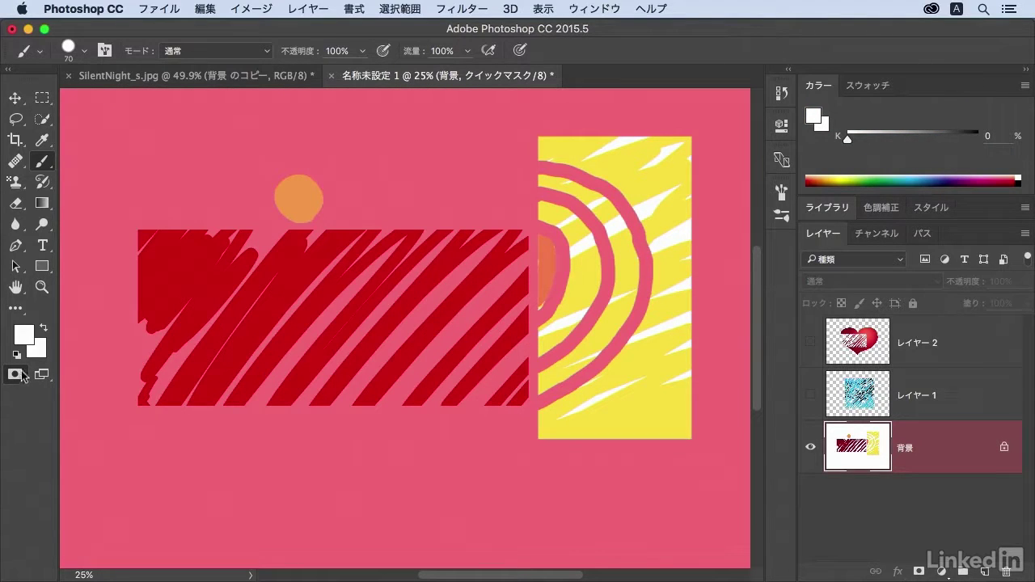
pyautogui.moveTo(846, 139); pyautogui.dragTo(913, 143)
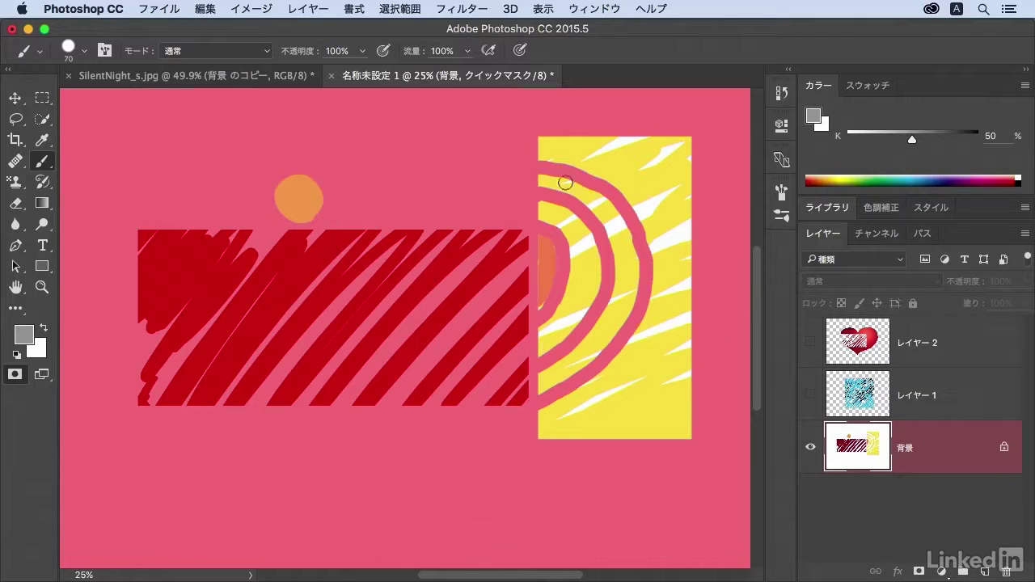
pyautogui.moveTo(361, 213); pyautogui.dragTo(358, 190)
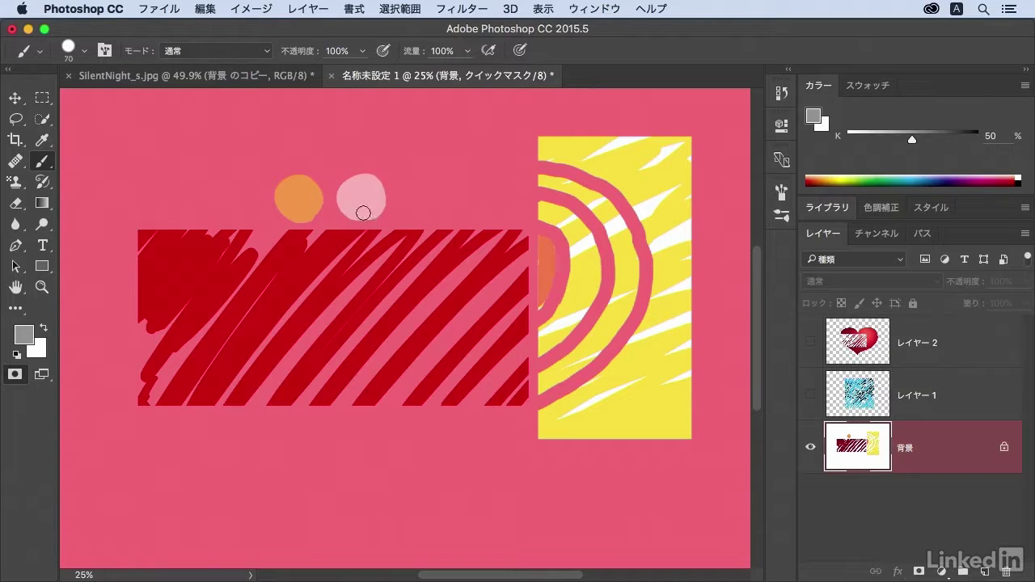
# - Exit Quick Mask and brush both circles violet-blue at hue 241
pyautogui.click(14, 375)
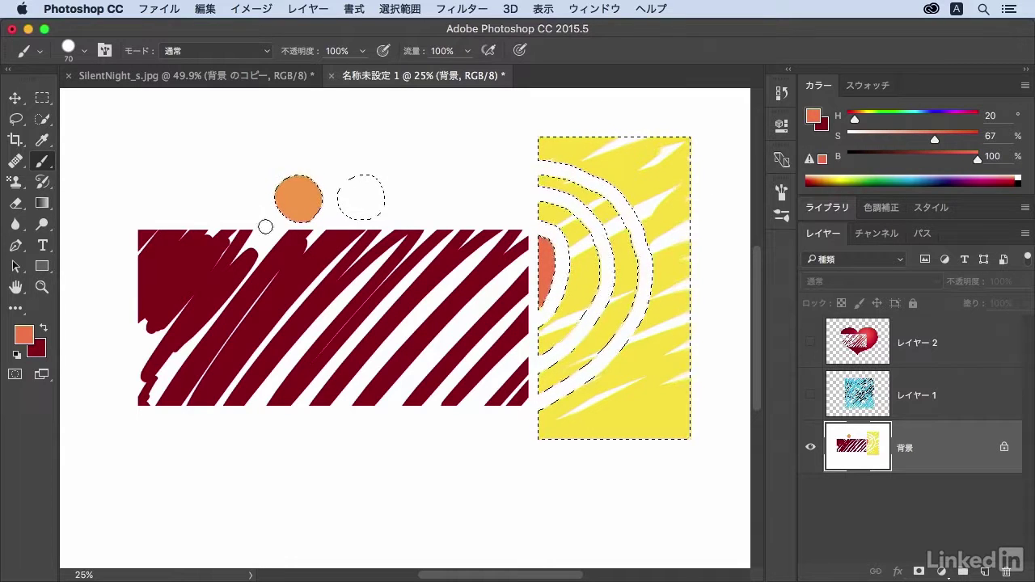
pyautogui.click(930, 117)
pyautogui.moveTo(930, 122); pyautogui.dragTo(935, 119)
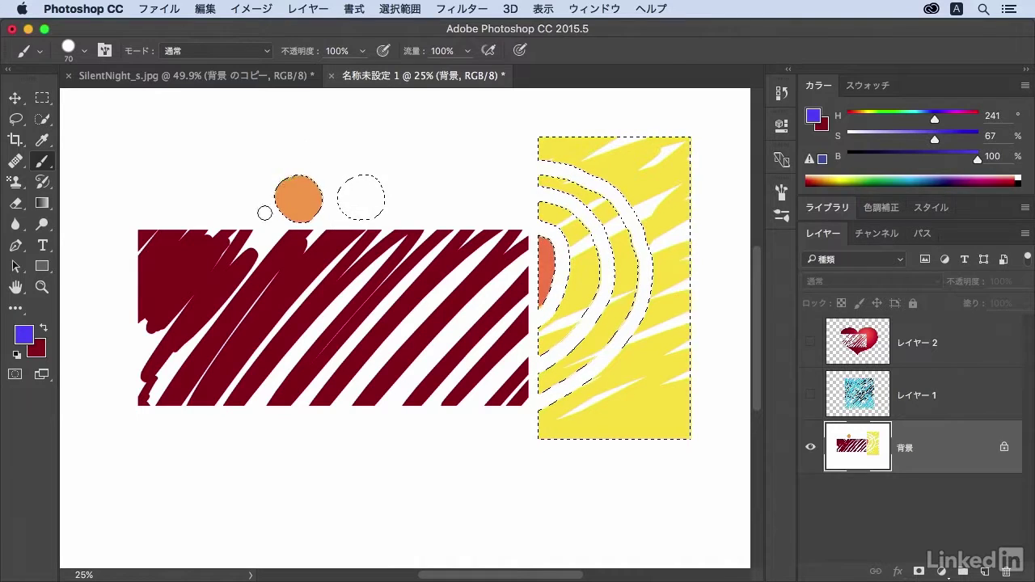
pyautogui.moveTo(279, 195); pyautogui.dragTo(325, 206)
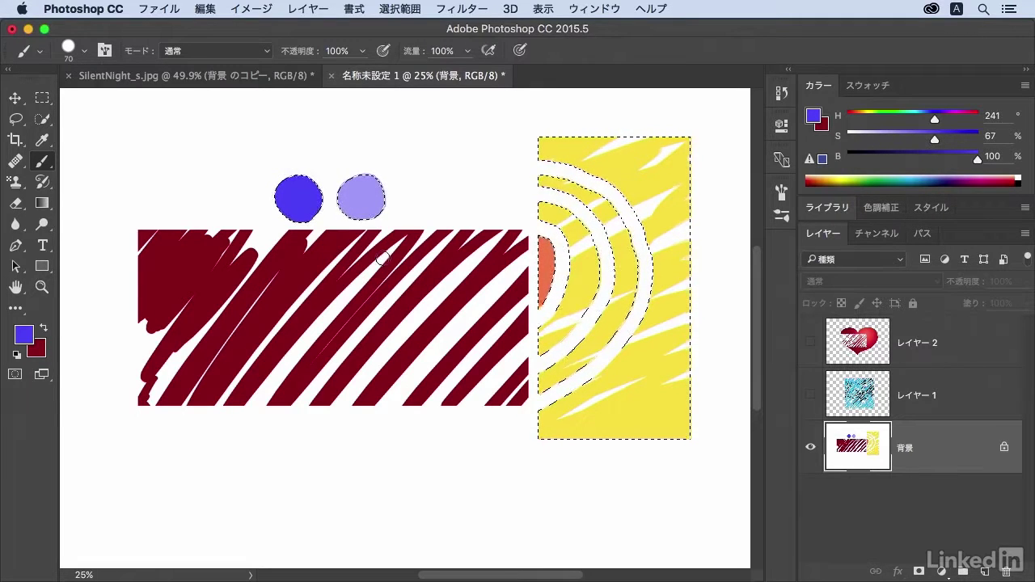
# - Re-enter Quick Mask and paint two 100% black dots on the yellow panel
pyautogui.click(14, 374)
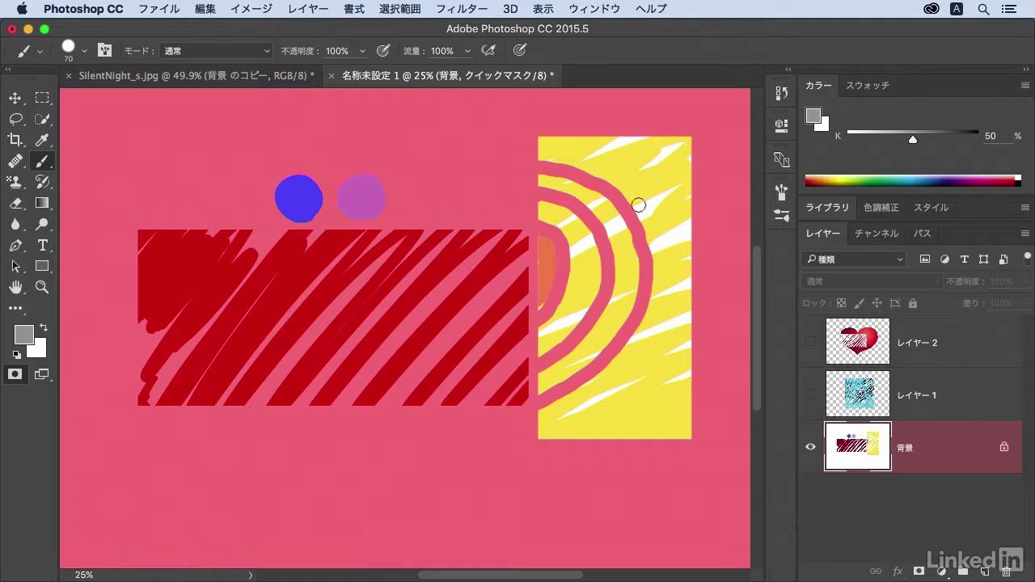
pyautogui.click(644, 159)
pyautogui.moveTo(644, 159); pyautogui.dragTo(656, 163)
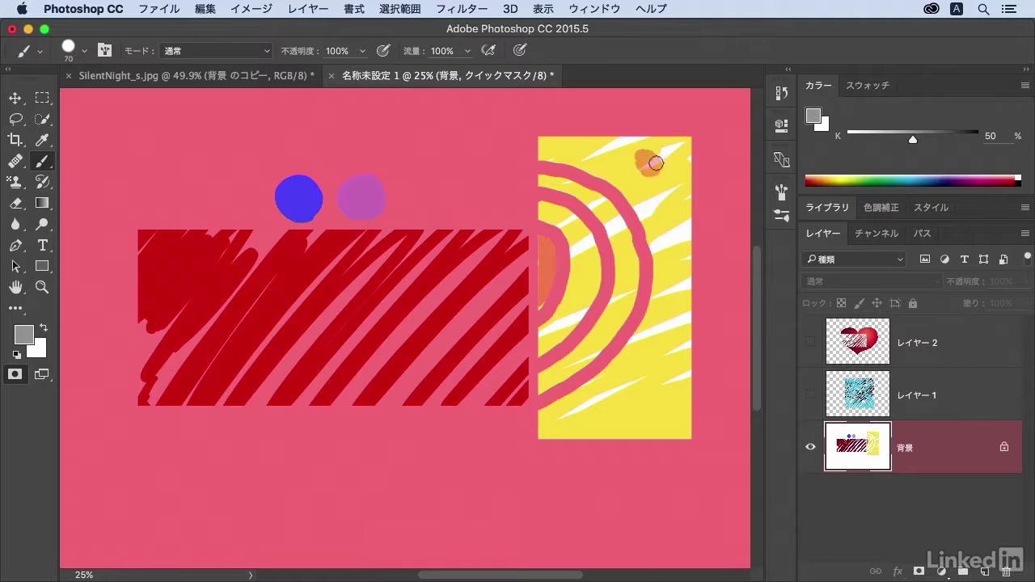
pyautogui.moveTo(921, 144); pyautogui.dragTo(1001, 147)
pyautogui.moveTo(658, 153)
pyautogui.mouseDown()
pyautogui.moveTo(643, 159)
pyautogui.moveTo(651, 166)
pyautogui.mouseUp()
pyautogui.moveTo(643, 393)
pyautogui.mouseDown()
pyautogui.moveTo(652, 405)
pyautogui.moveTo(661, 390)
pyautogui.mouseUp()
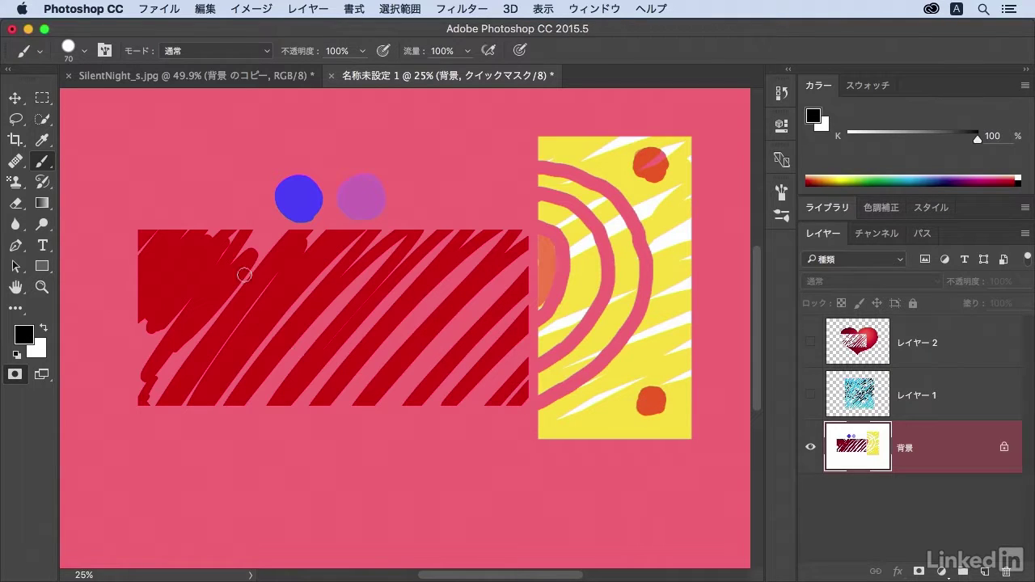